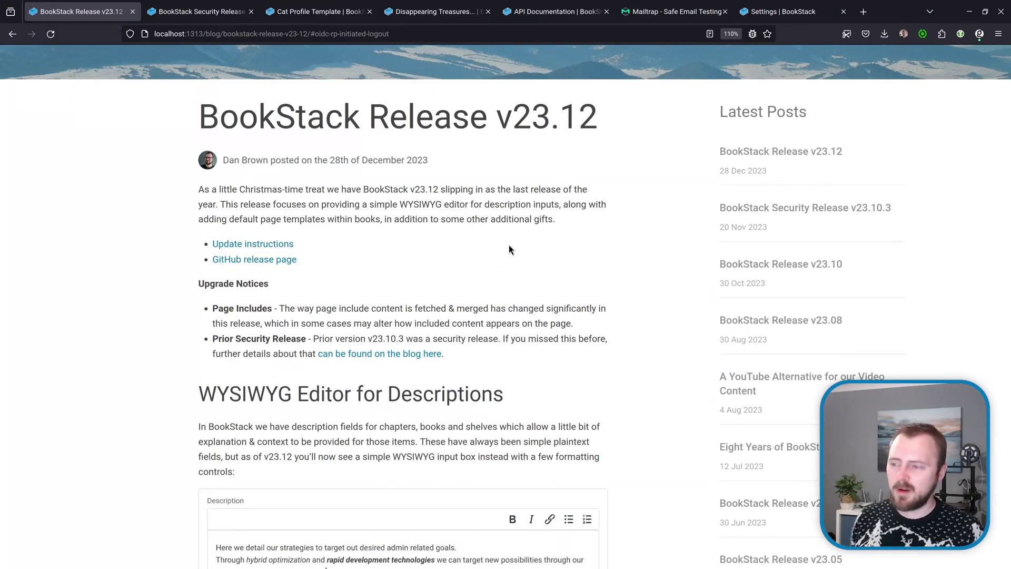
# Switch to the BookStack Security Release v23.10.3 blog post tab
pyautogui.hotkey('ctrl', 'Tab')
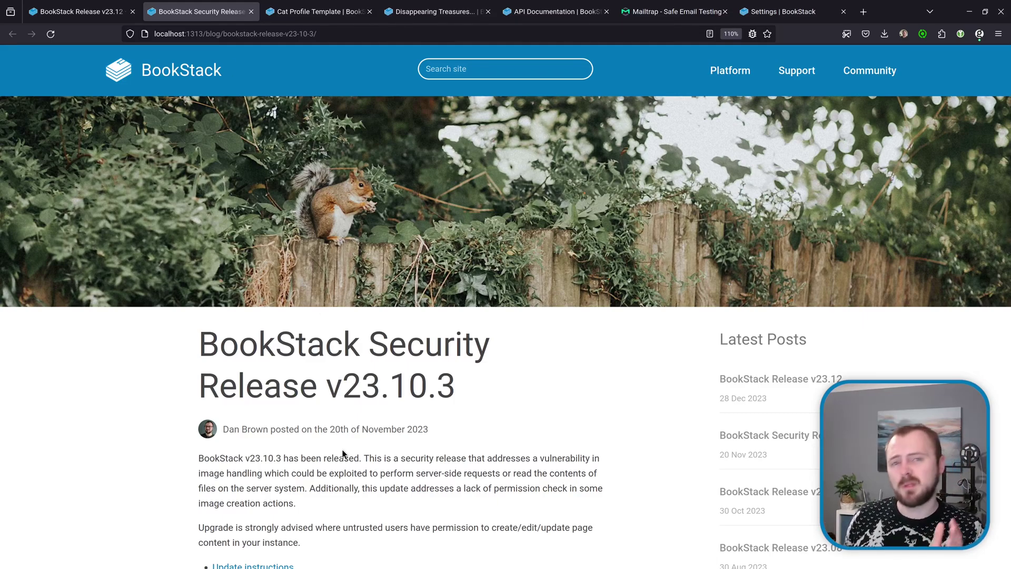
# Go back to the BookStack v23.12 release blog post
pyautogui.hotkey('ctrl', 'shift', 'Tab')
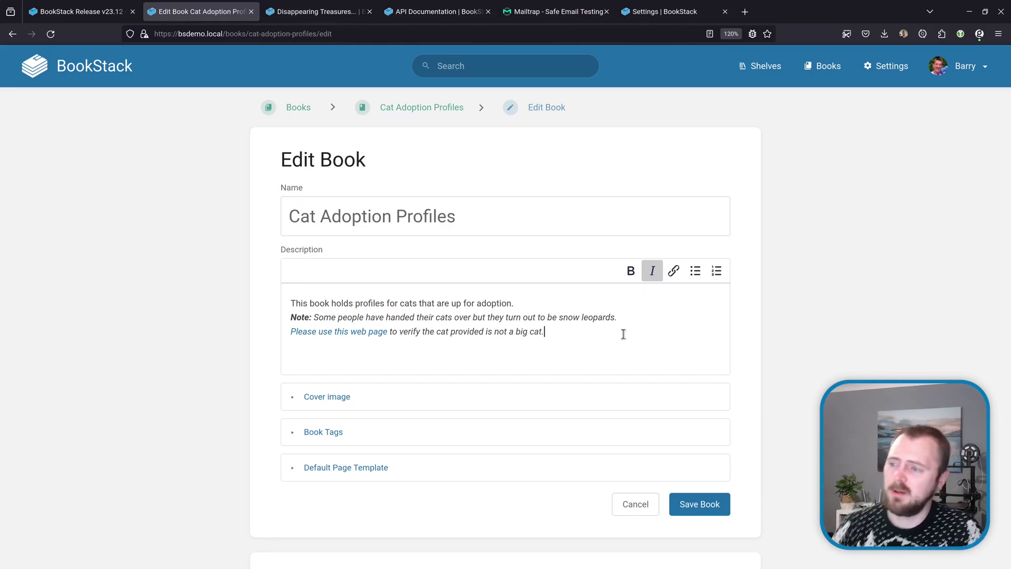
# Highlight the bold, italic and linked description lines, then save the Cat Adoption Profiles book
pyautogui.moveTo(572, 329); pyautogui.dragTo(294, 318)
pyautogui.click(367, 317)
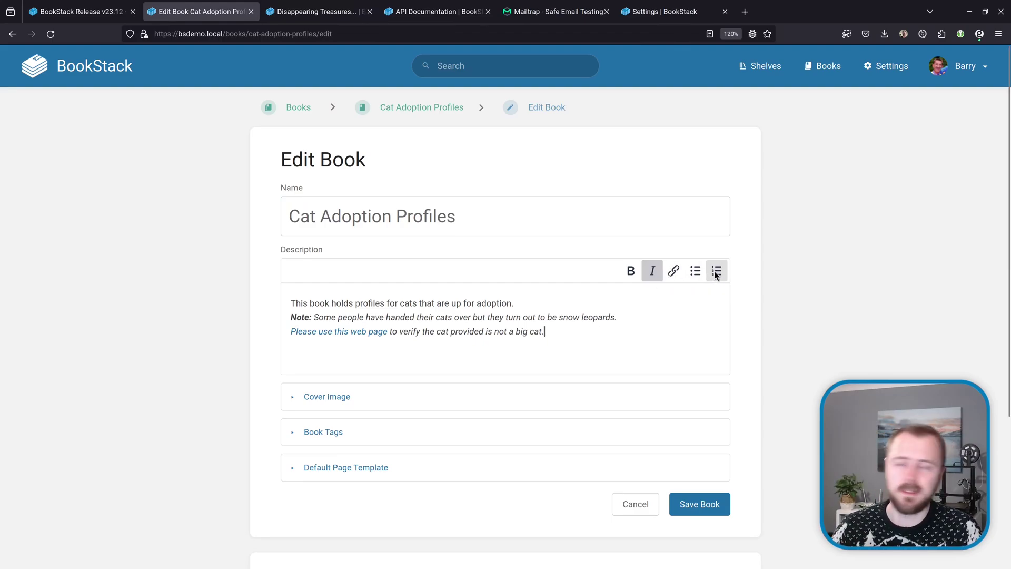
pyautogui.click(679, 506)
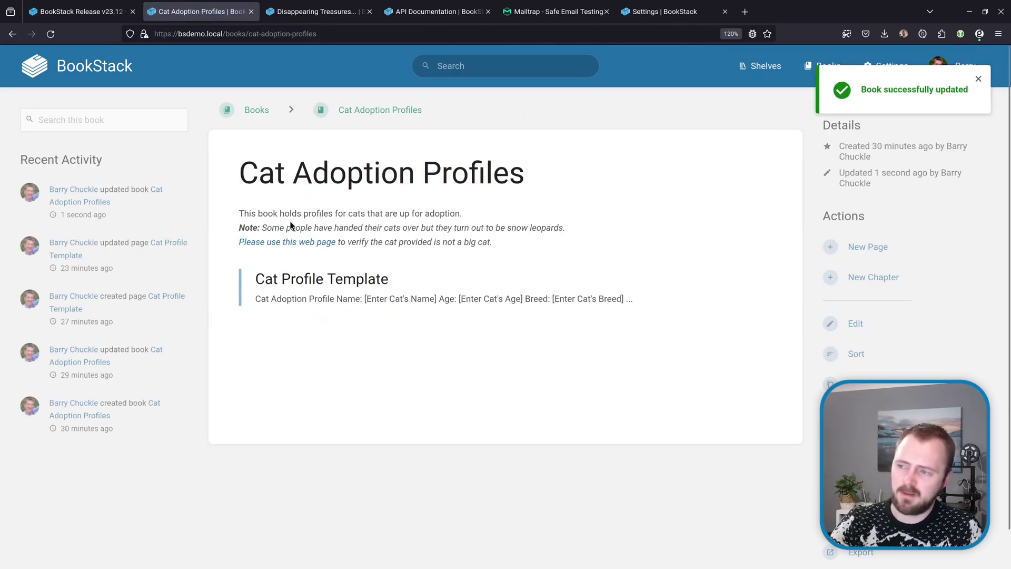
# Highlight part of the saved Cat Adoption Profiles description to show its formatting
pyautogui.moveTo(295, 215); pyautogui.dragTo(383, 227)
pyautogui.click(429, 226)
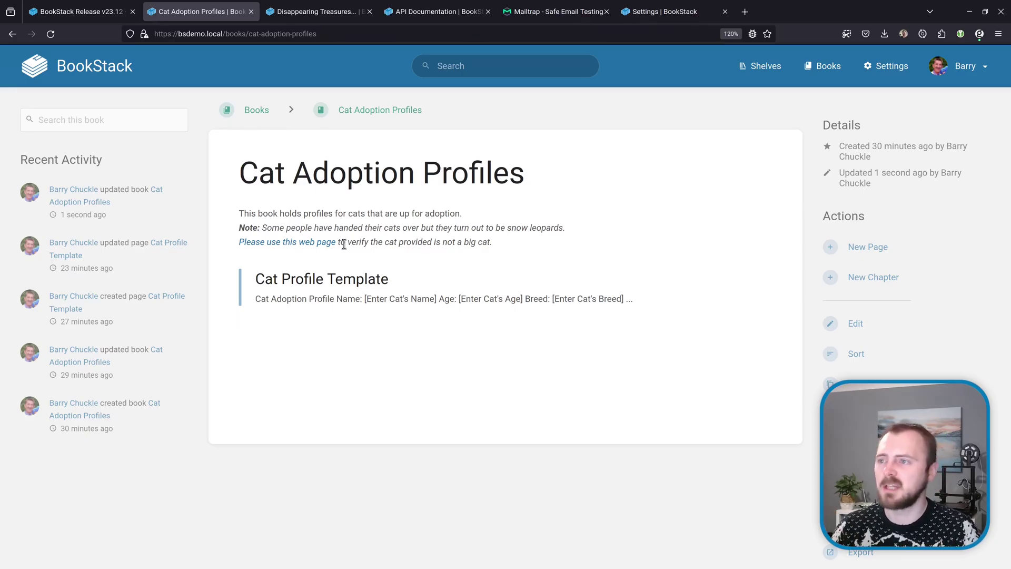
# List the 4 items referencing Disappearing Treasures Ltd, then go to the API documentation
pyautogui.click(316, 12)
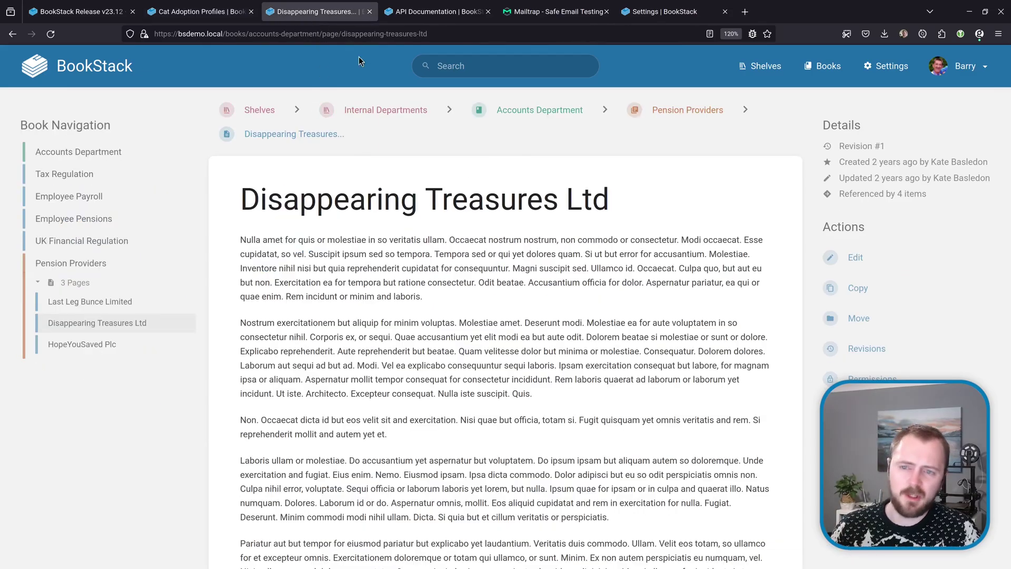
pyautogui.click(881, 195)
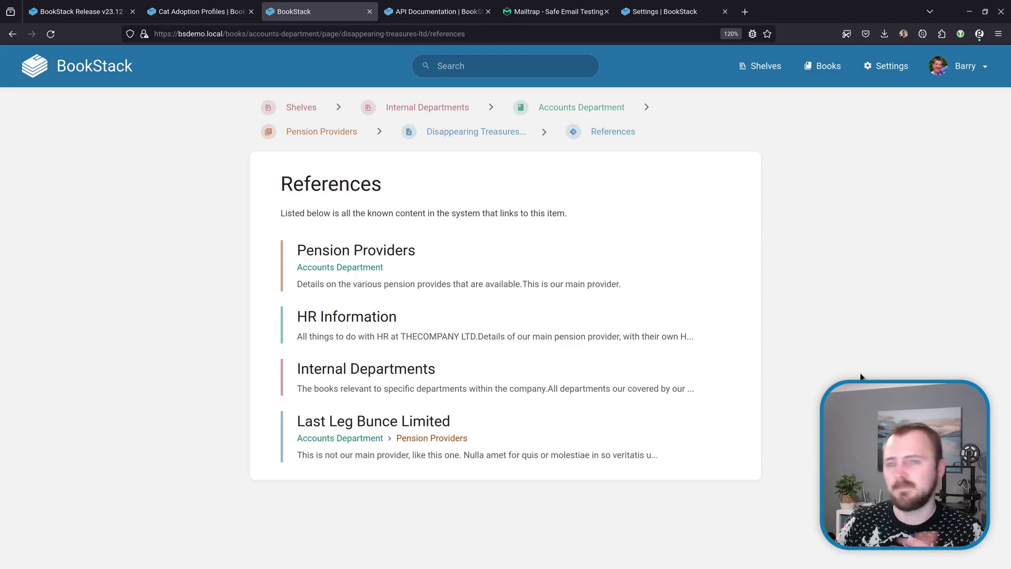
pyautogui.hotkey('ctrl', 'Tab')
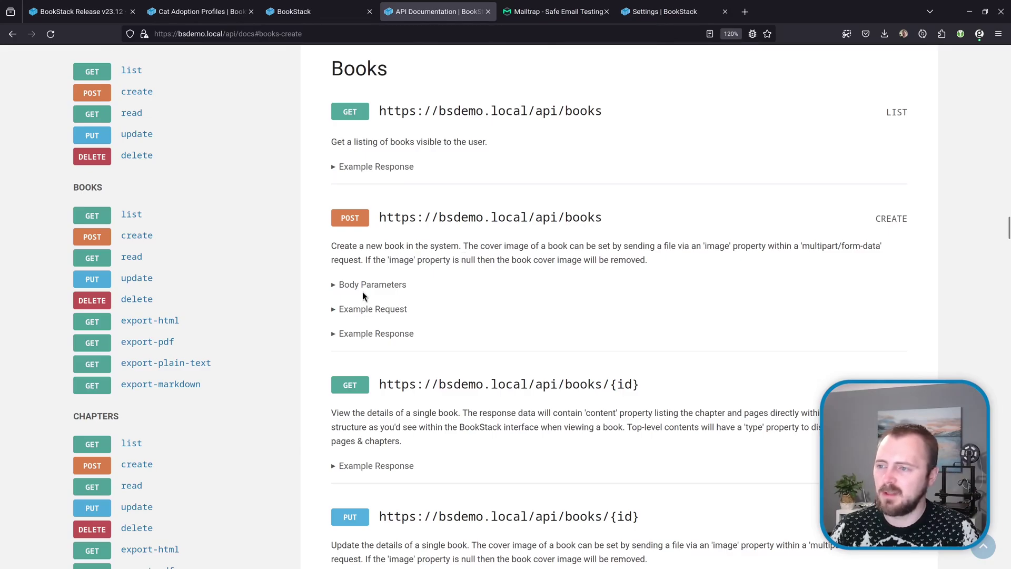
# Expand the POST /api/books body parameters and highlight description_html
pyautogui.click(397, 284)
pyautogui.scroll(-3, 474, 298)
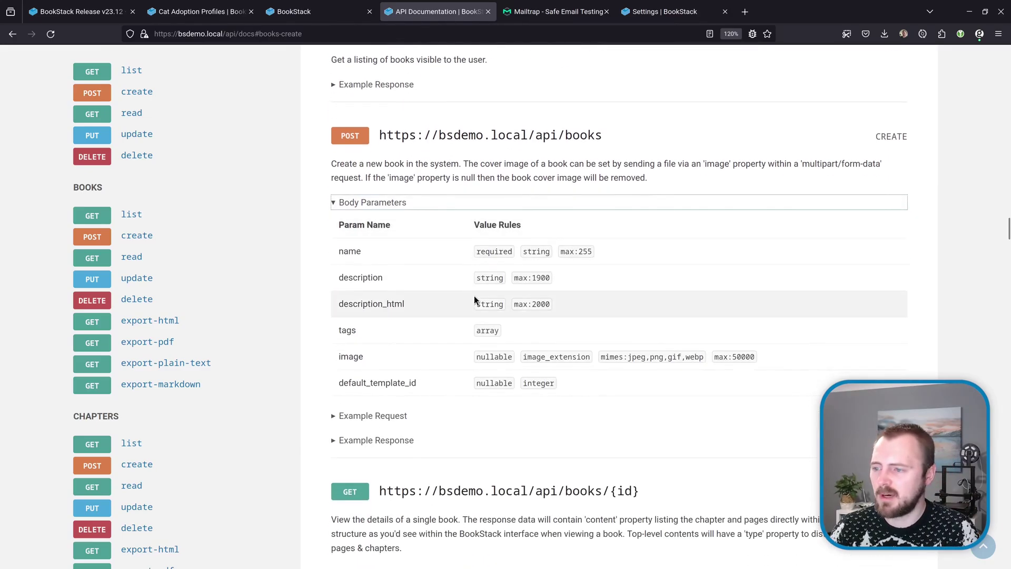
pyautogui.doubleClick(386, 304)
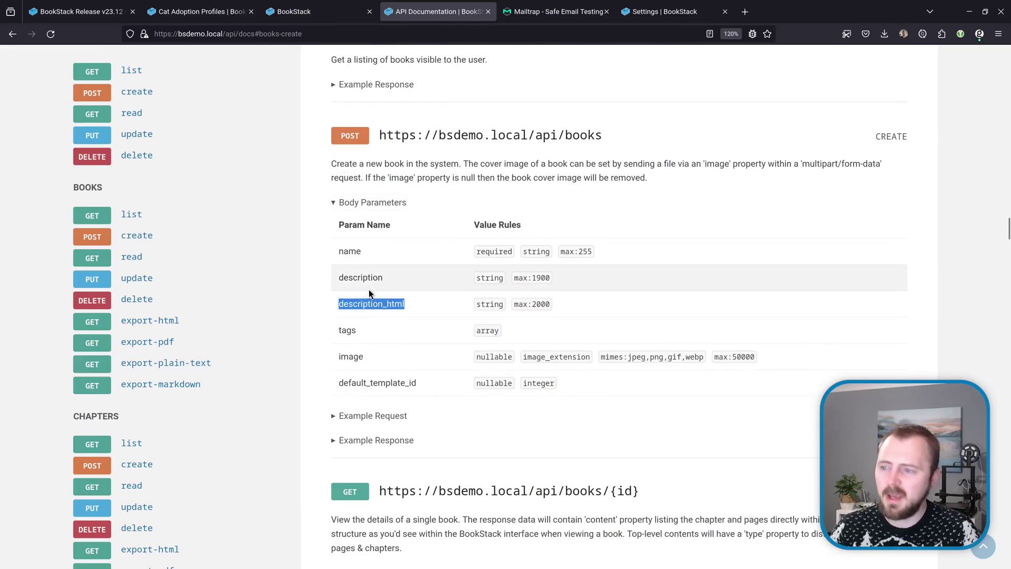
pyautogui.click(368, 289)
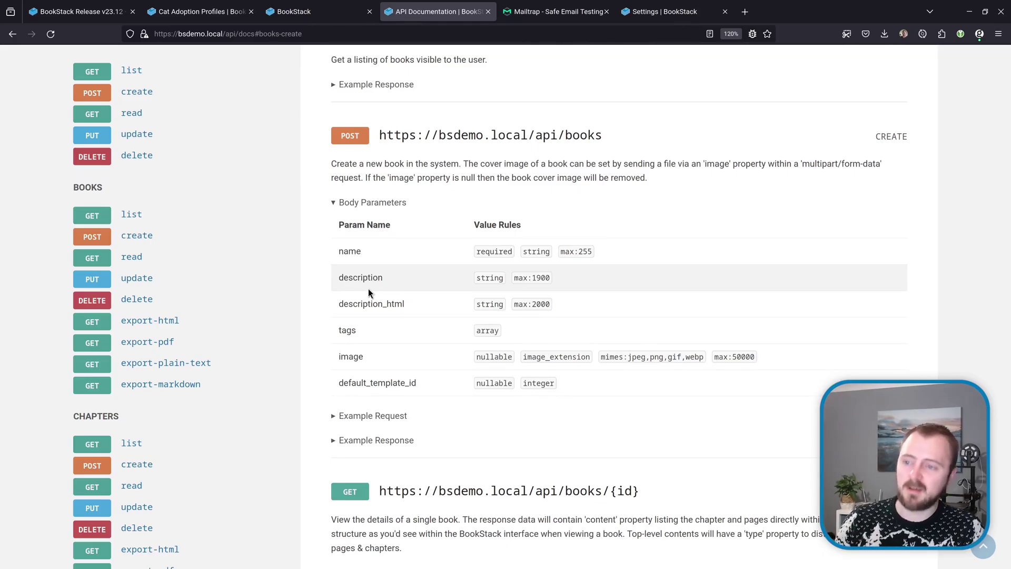
# Expand the create-book example request and highlight description_html in it
pyautogui.scroll(-3, 371, 300)
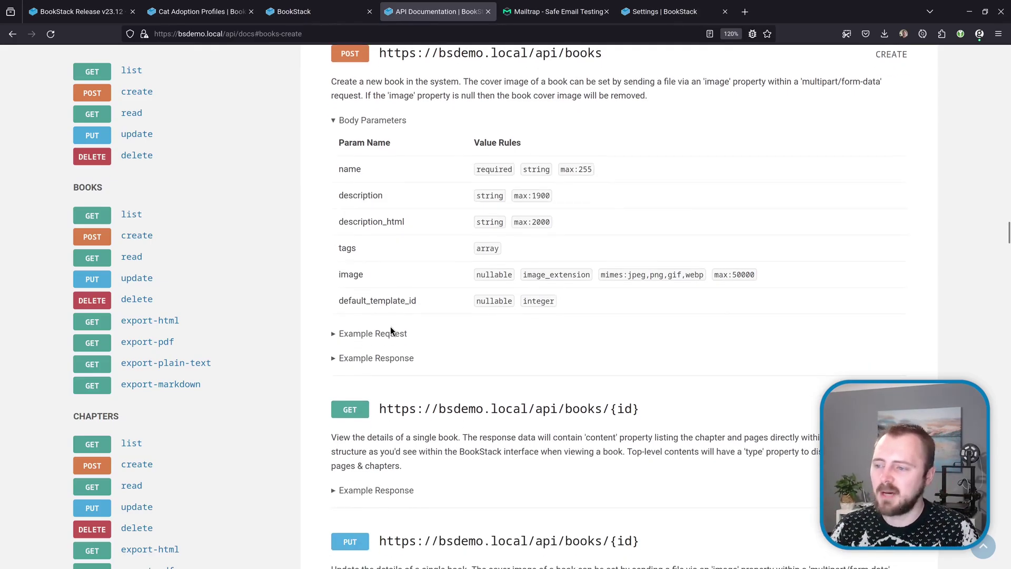
pyautogui.click(392, 333)
pyautogui.scroll(-3, 399, 330)
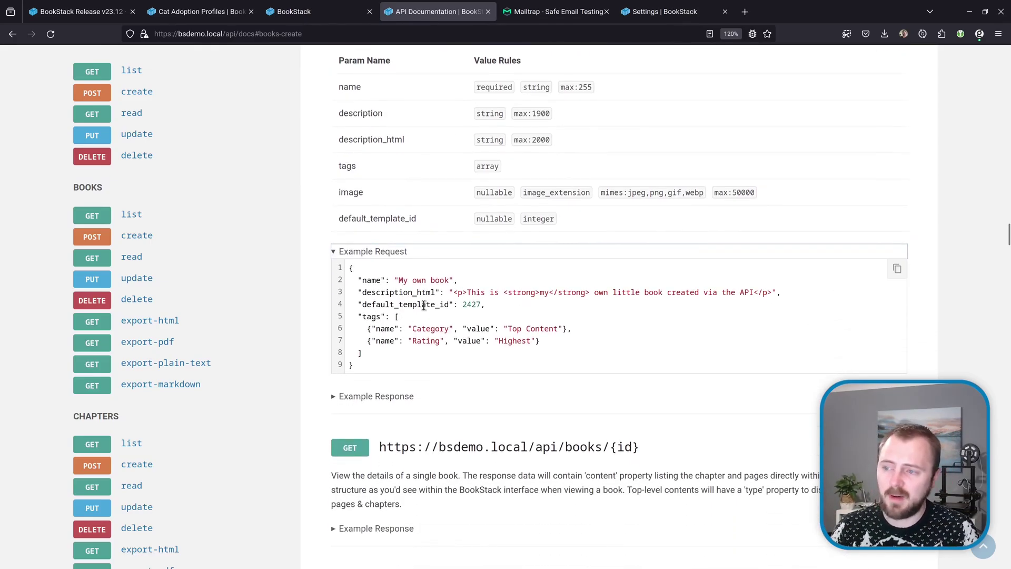
pyautogui.doubleClick(395, 292)
pyautogui.click(417, 304)
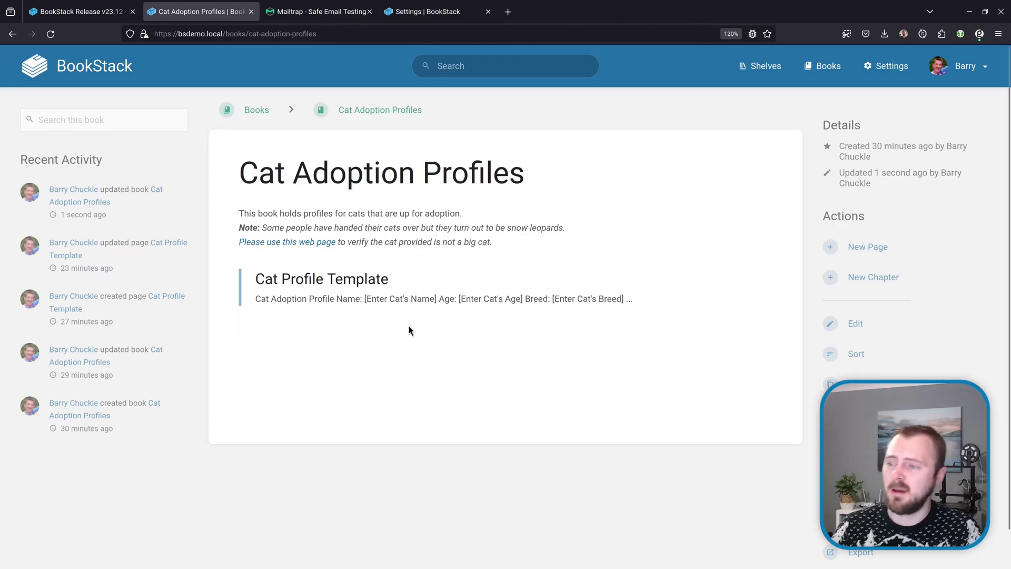
# Preview the Cat Profile Template page, then return to the Cat Adoption Profiles book
pyautogui.click(369, 294)
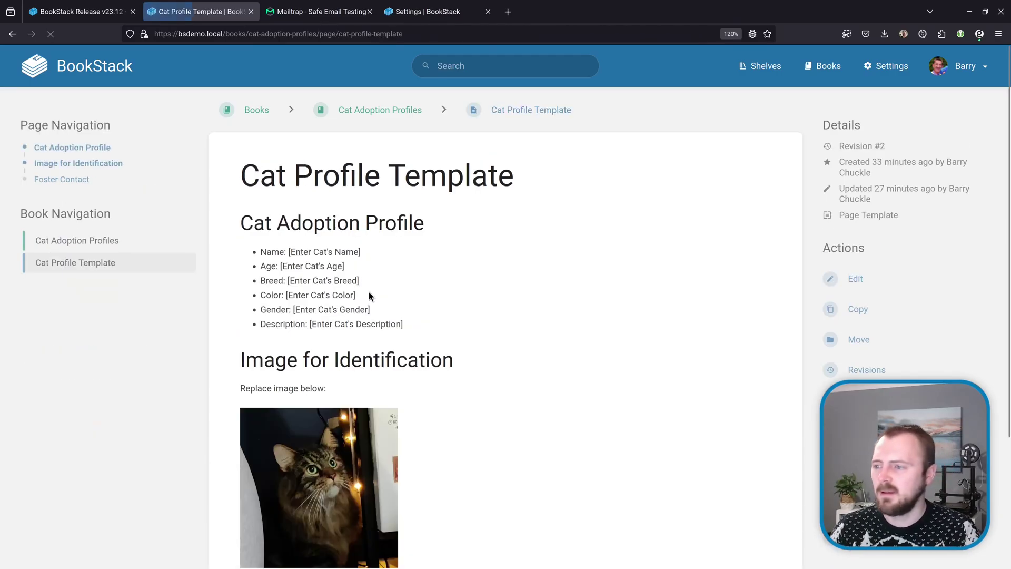
pyautogui.scroll(-3, 435, 232)
pyautogui.scroll(3, 436, 248)
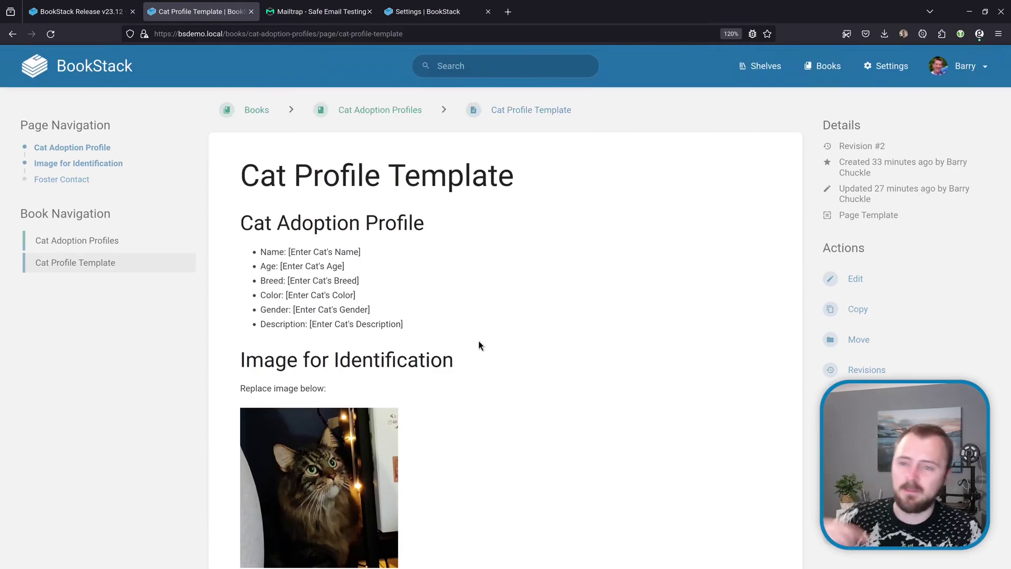
pyautogui.hotkey('alt', 'Left')
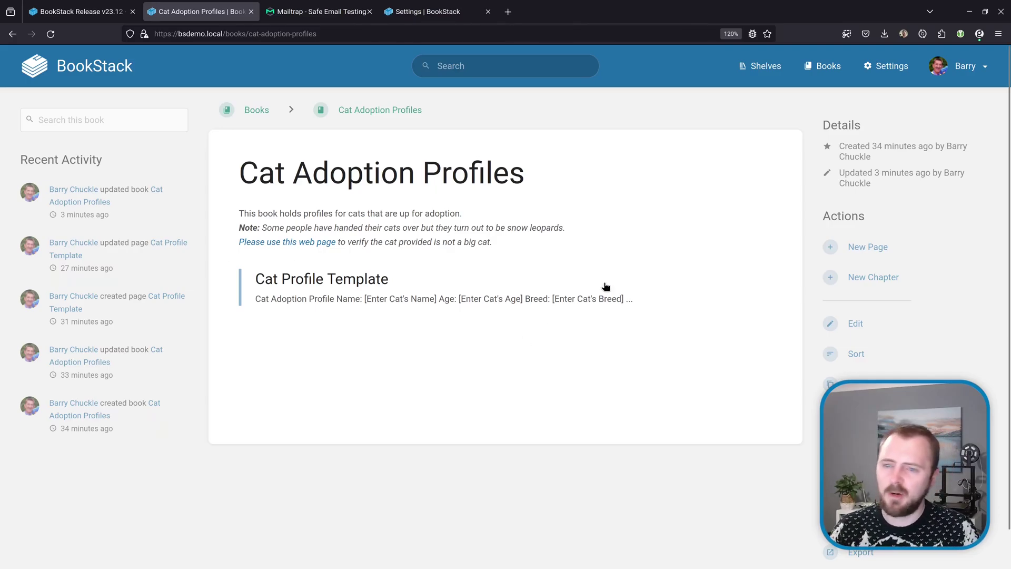
# Create a new page and fill it from the Cat Profile Template
pyautogui.click(867, 246)
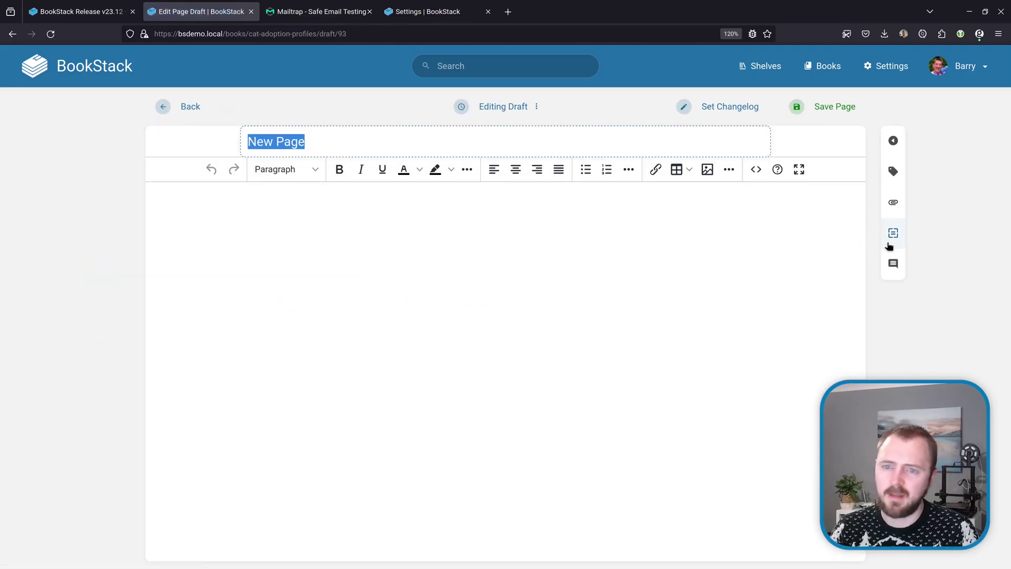
pyautogui.click(893, 233)
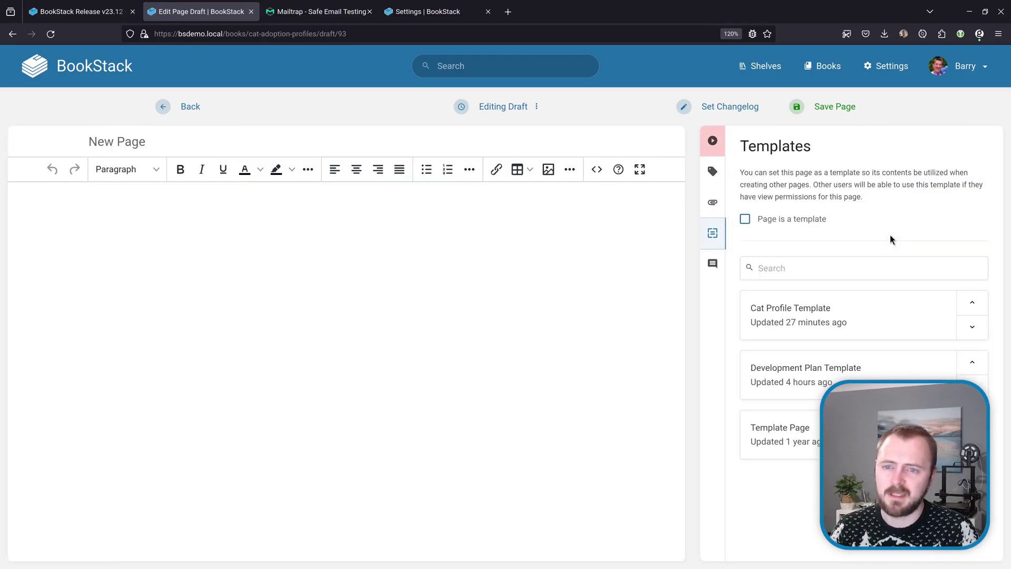
pyautogui.click(803, 315)
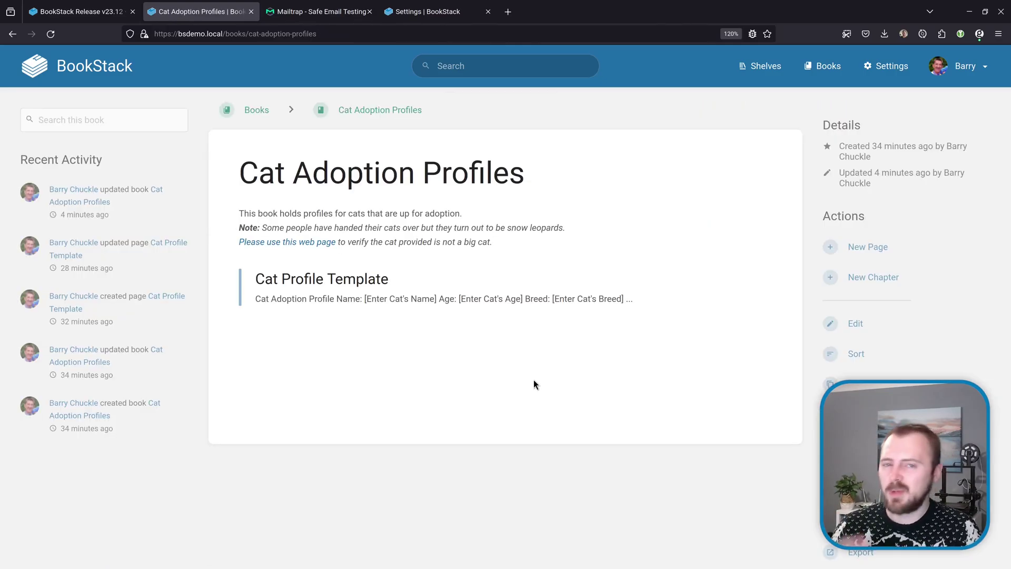
# Choose Cat Profile Template as Default Page Template and save the Cat Adoption Profiles book
pyautogui.click(854, 337)
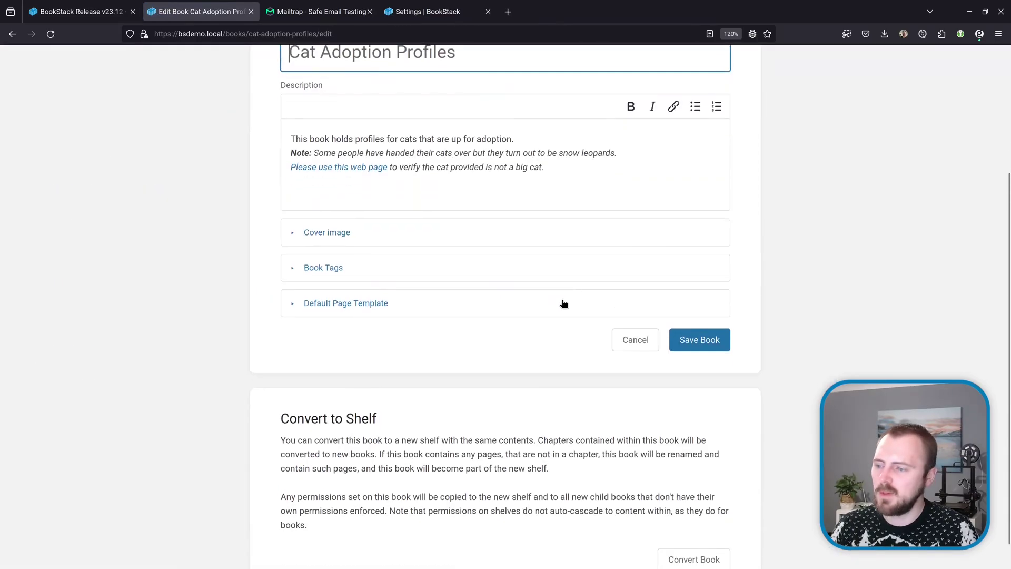
pyautogui.click(363, 308)
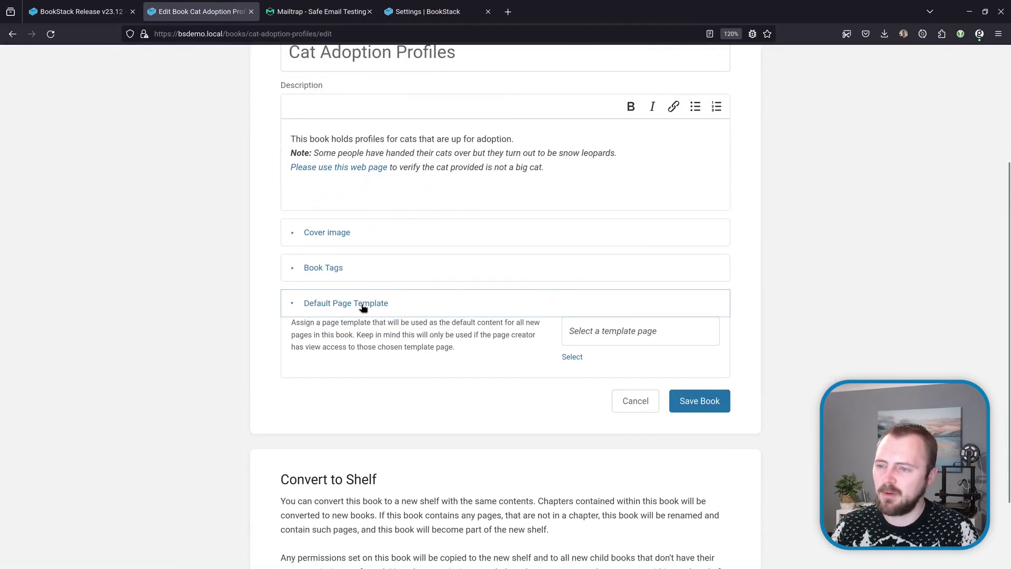
pyautogui.click(604, 333)
pyautogui.doubleClick(424, 135)
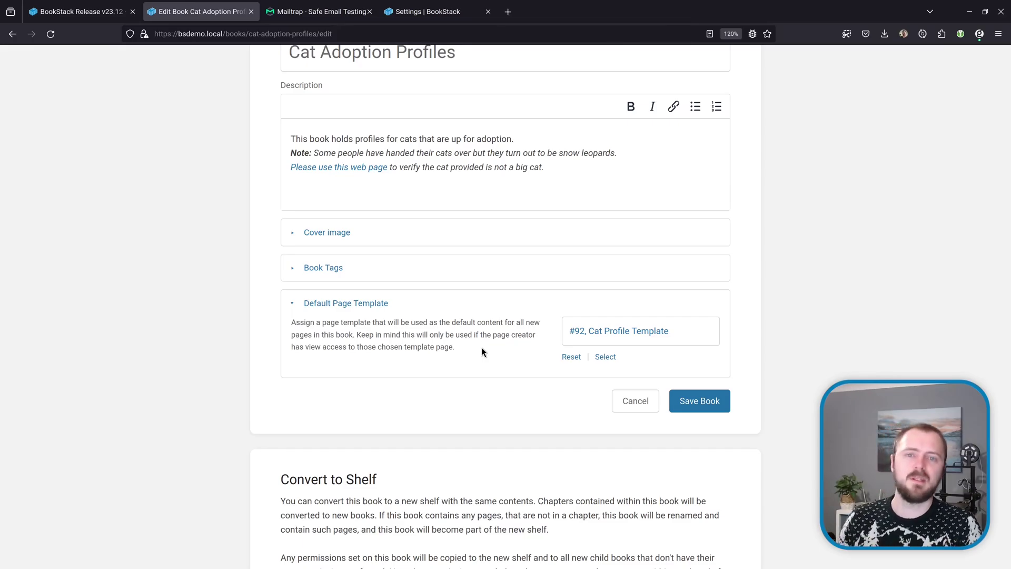
pyautogui.click(705, 401)
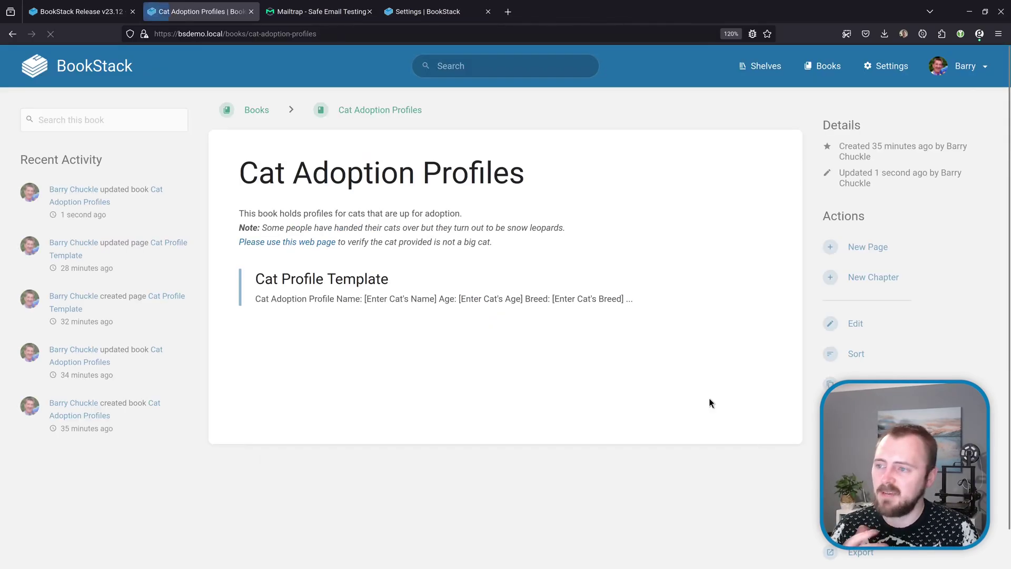
# Start a new page in Cat Adoption Profiles, prefilled with the Cat Profile Template content
pyautogui.click(869, 249)
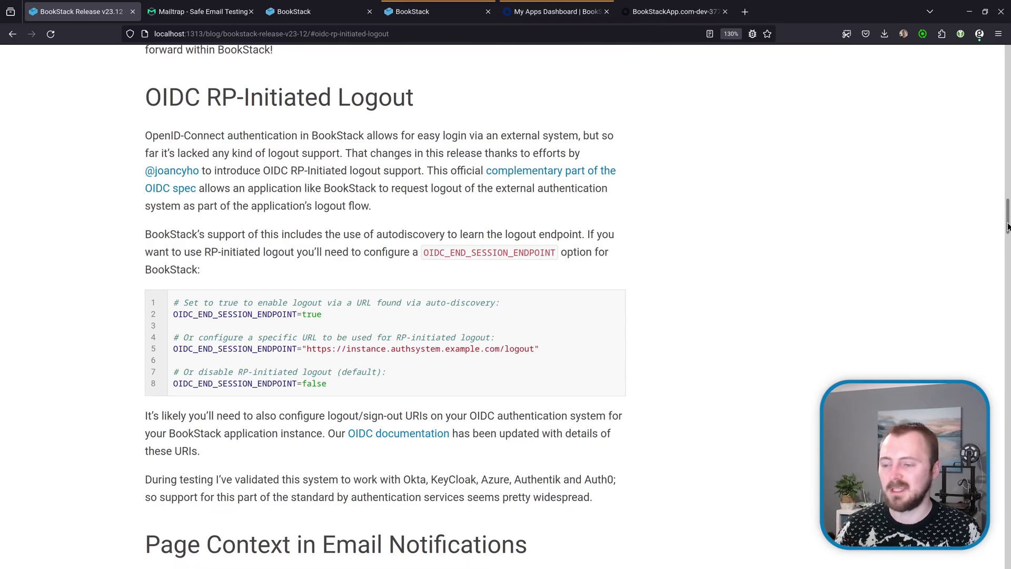
# Log out of the OIDC-signed-in BookStack demo site and check the Okta dashboard session
pyautogui.click(428, 16)
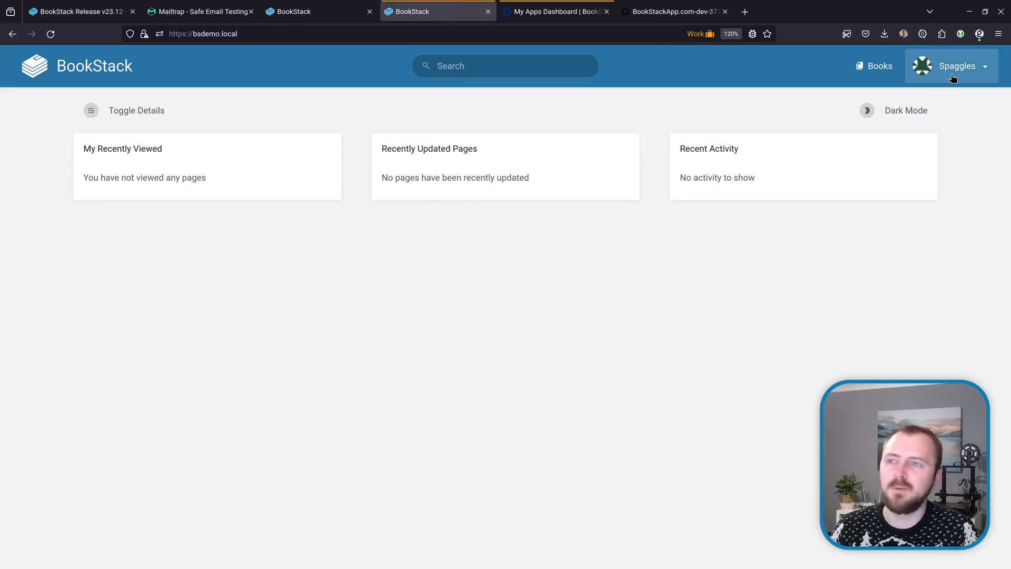
pyautogui.click(553, 11)
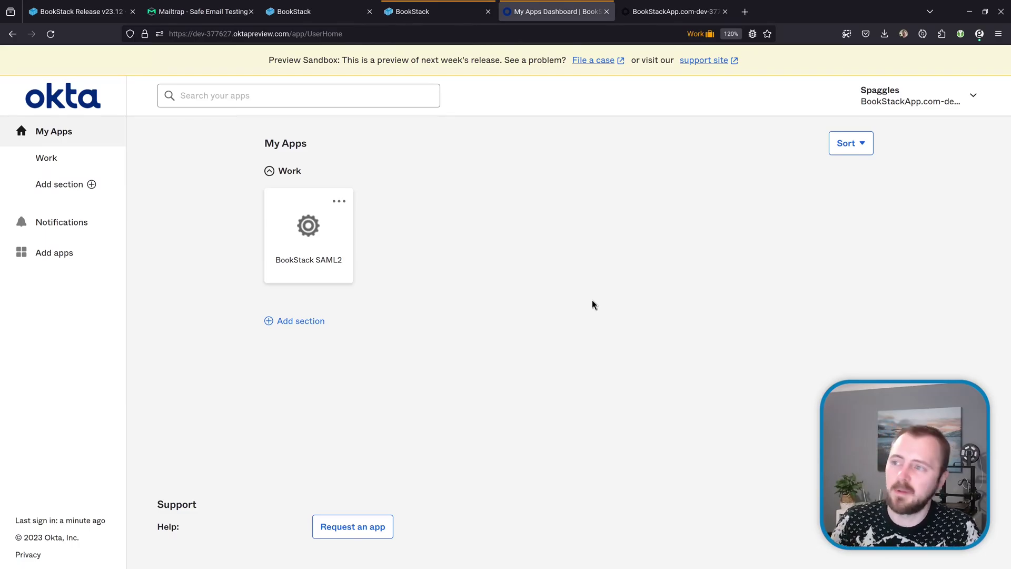
pyautogui.click(431, 11)
pyautogui.click(945, 65)
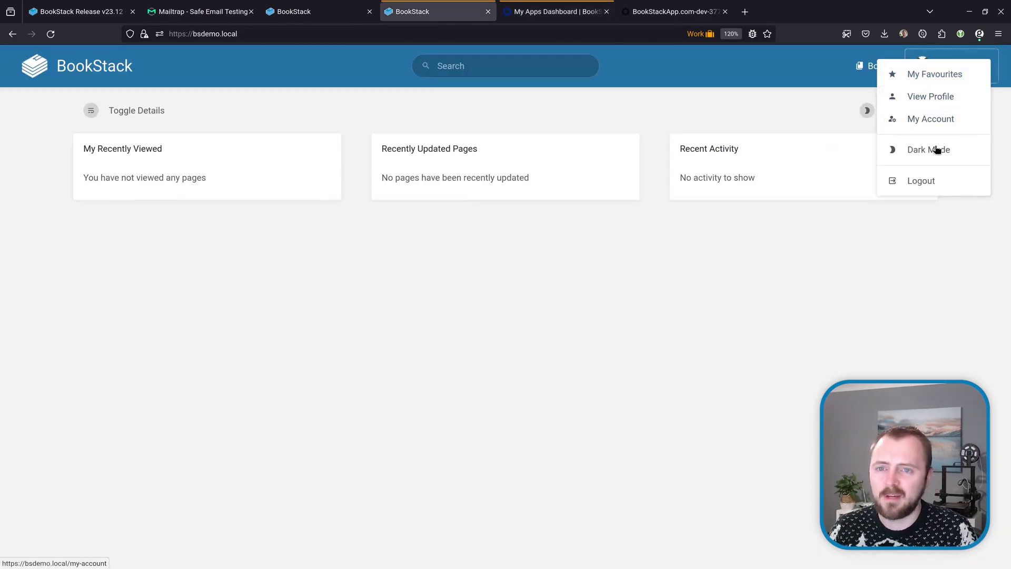
pyautogui.click(921, 181)
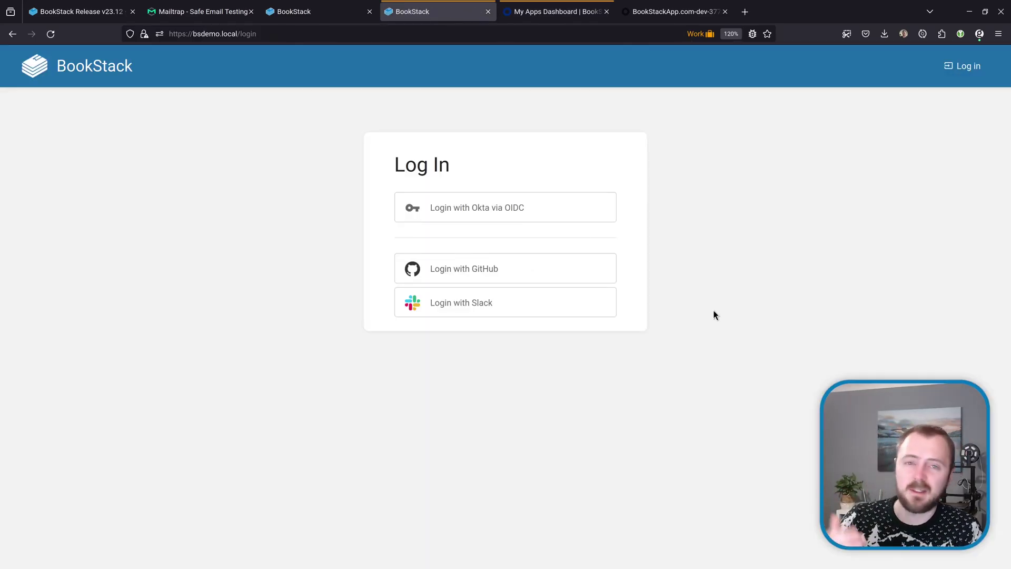
pyautogui.click(556, 11)
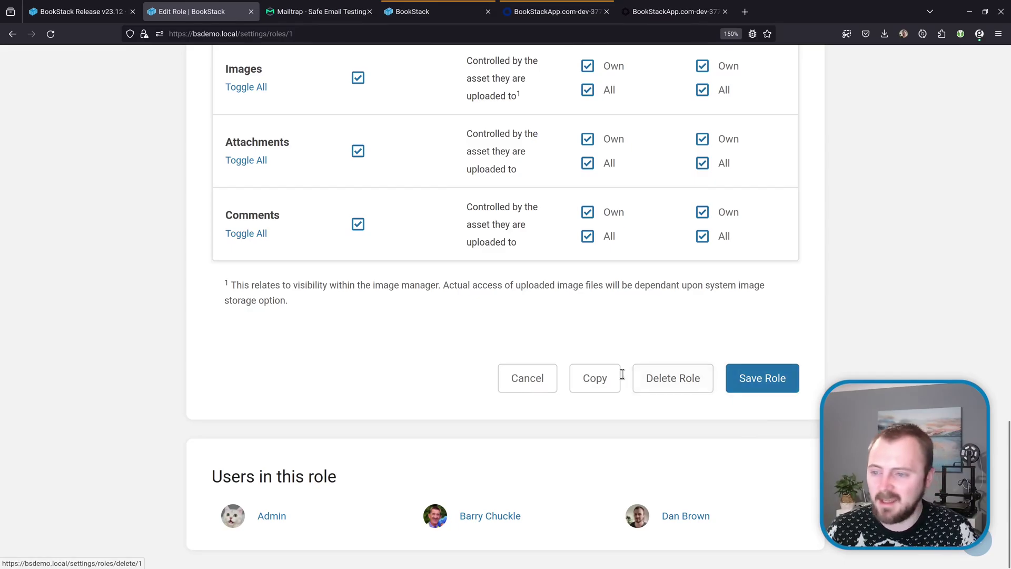
# Switch to the release post tab showing the Friendlier Buttons section
pyautogui.click(84, 16)
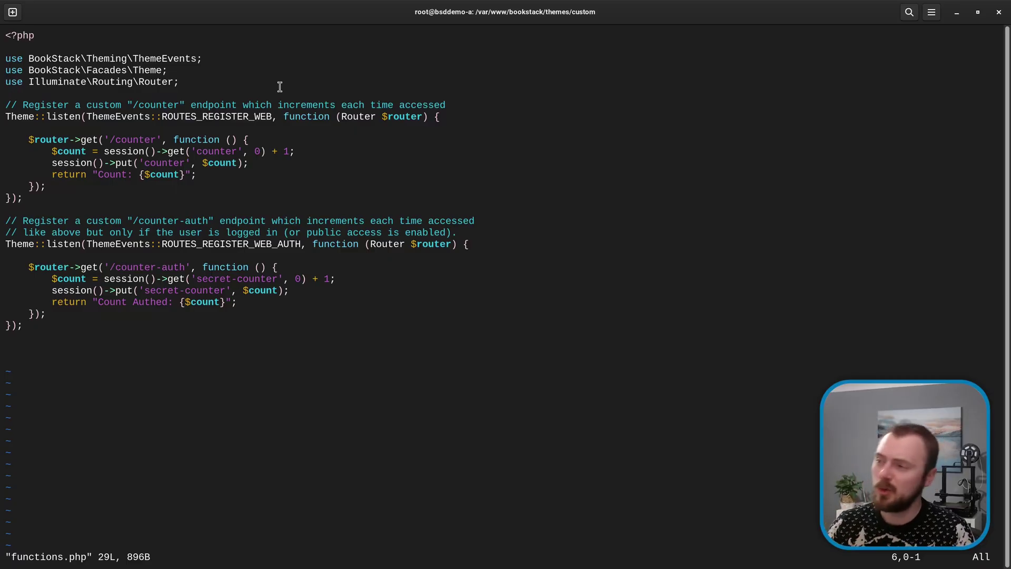
pyautogui.press('j')
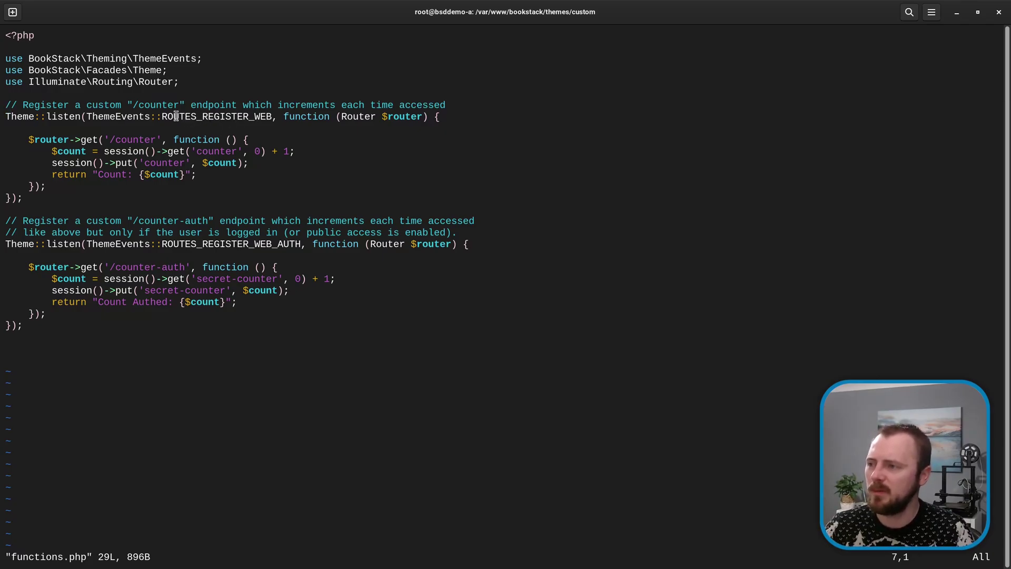
pyautogui.moveTo(161, 116); pyautogui.dragTo(272, 117)
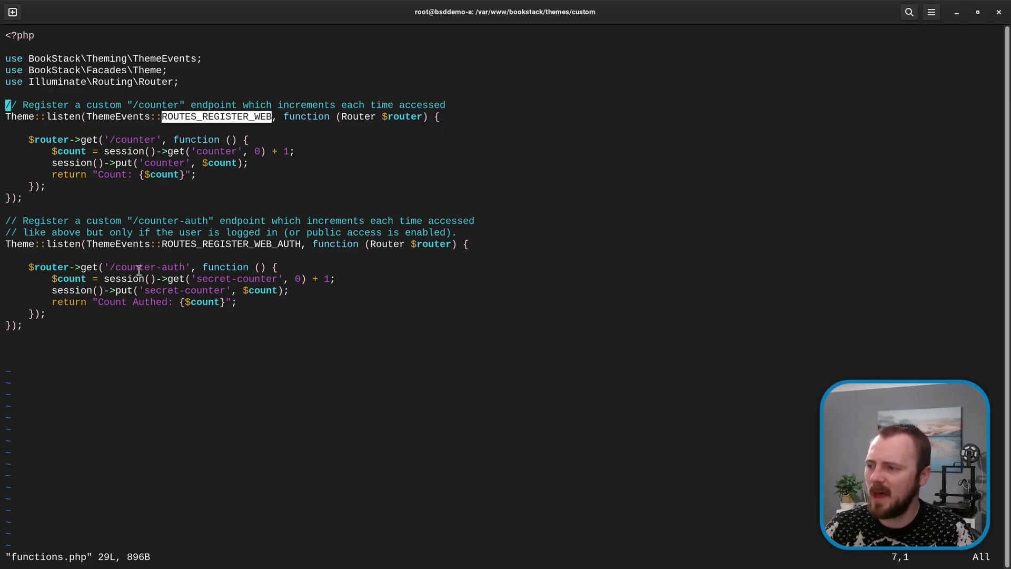
pyautogui.moveTo(162, 244); pyautogui.dragTo(303, 246)
pyautogui.click(227, 120)
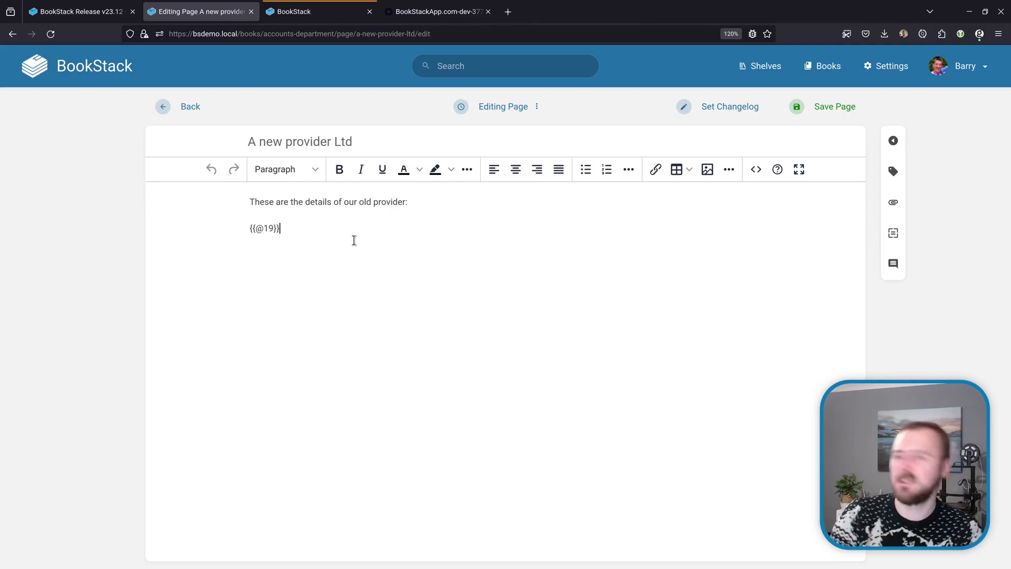
pyautogui.doubleClick(283, 230)
pyautogui.click(303, 230)
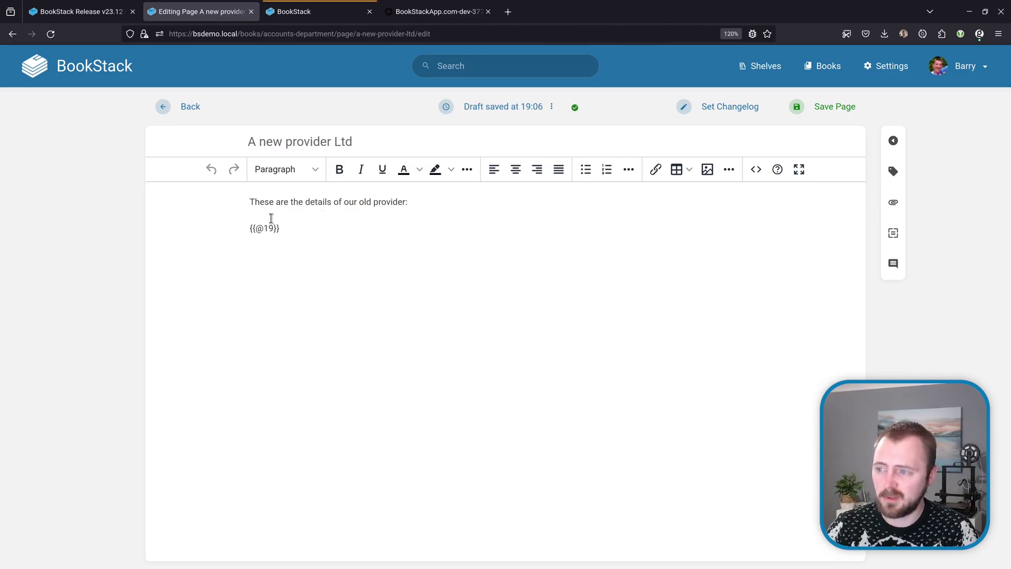
pyautogui.click(822, 113)
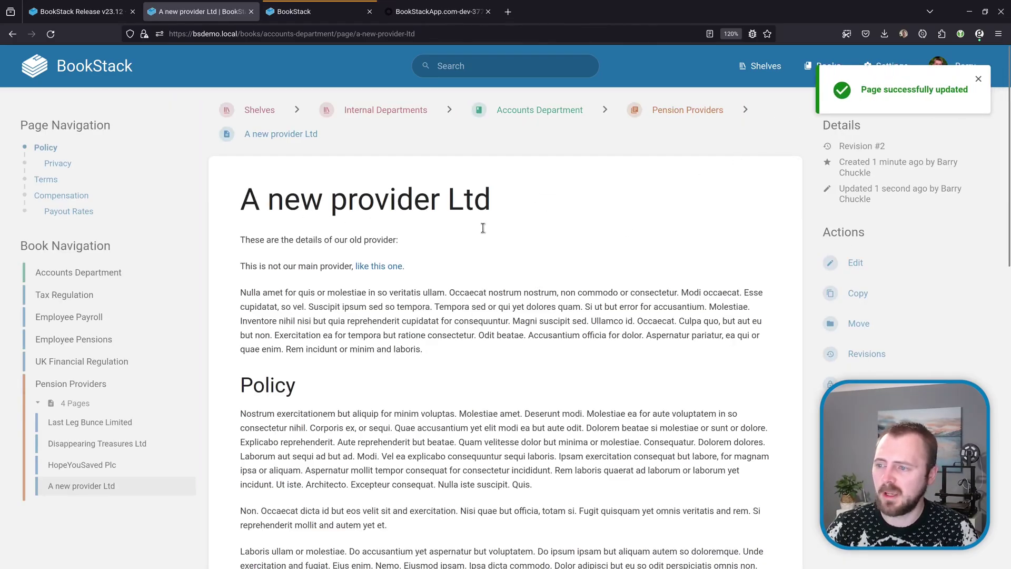
pyautogui.scroll(-3, 501, 258)
pyautogui.scroll(2, 434, 313)
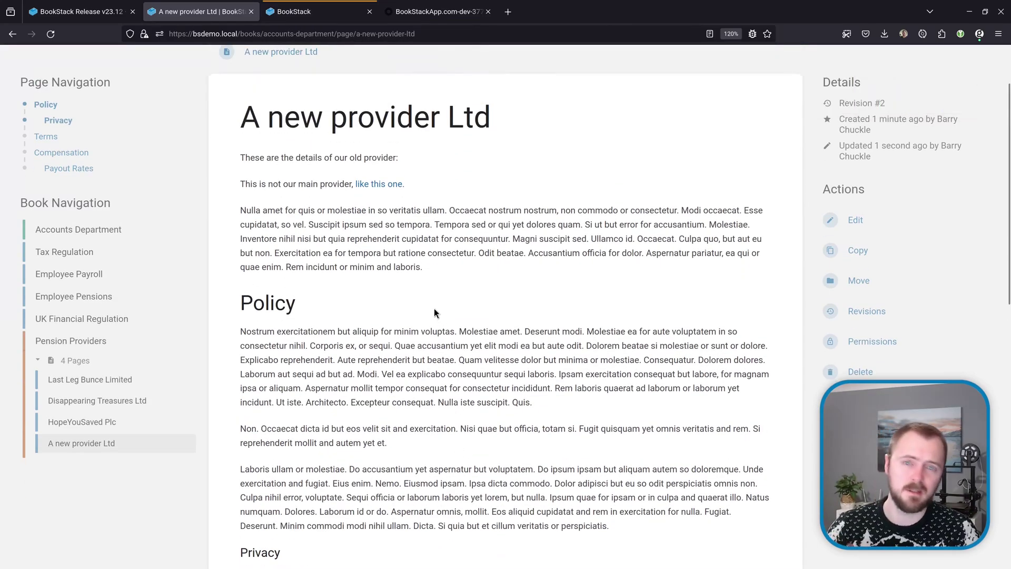
pyautogui.scroll(2, 434, 312)
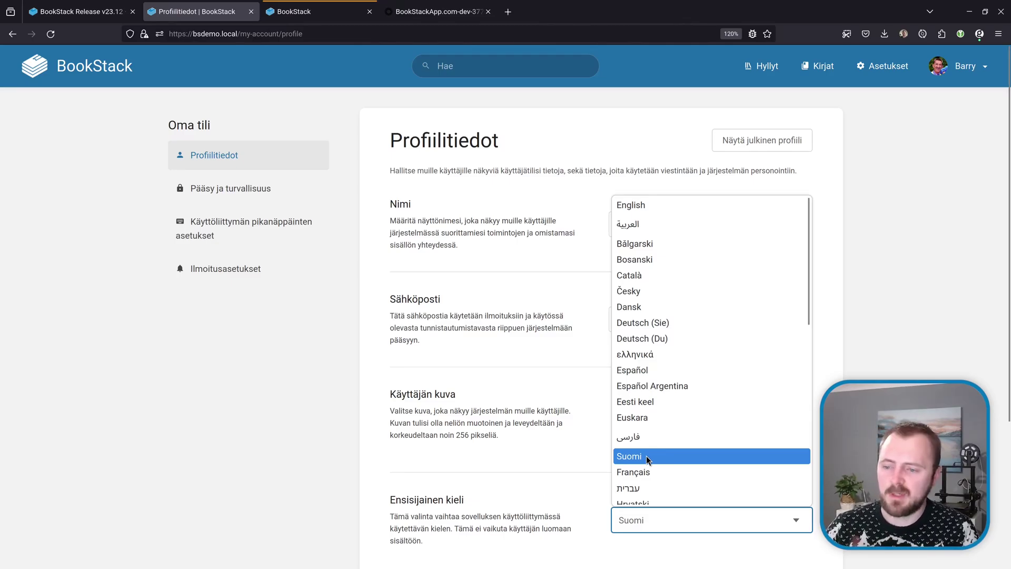
# Keep Suomi as the preferred interface language
pyautogui.click(652, 457)
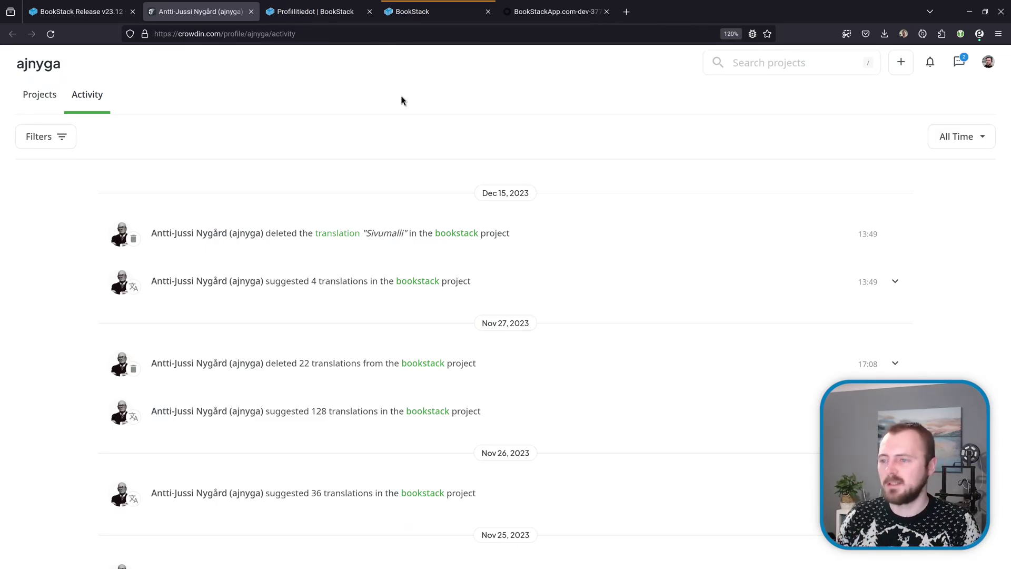
# Return to the v23.12 release post's Translations section with Ctrl+PageUp
pyautogui.hotkey('ctrl', 'pageup')
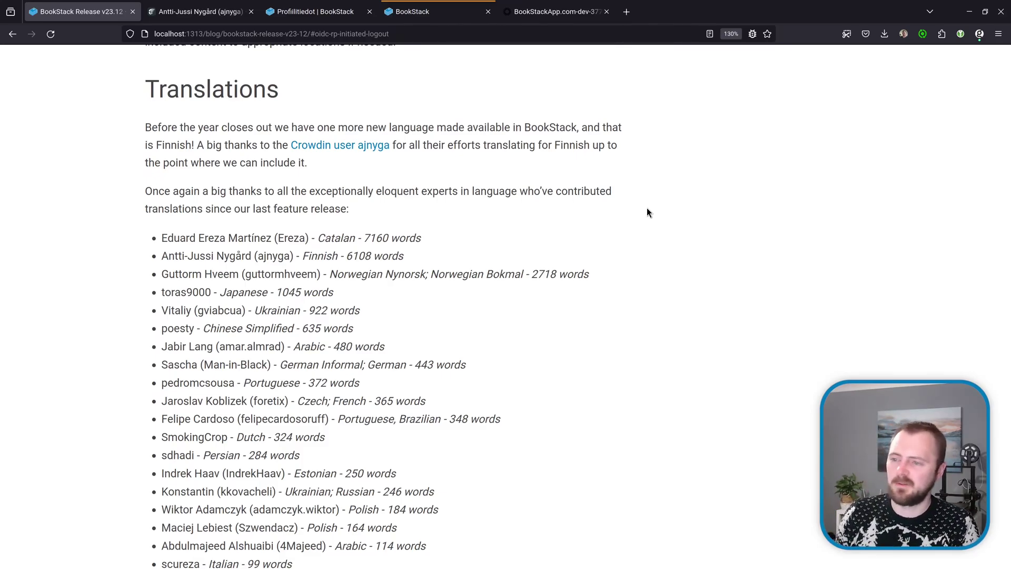
# Scroll down past the translator credits toward the Next Steps section
pyautogui.scroll(-3, 637, 226)
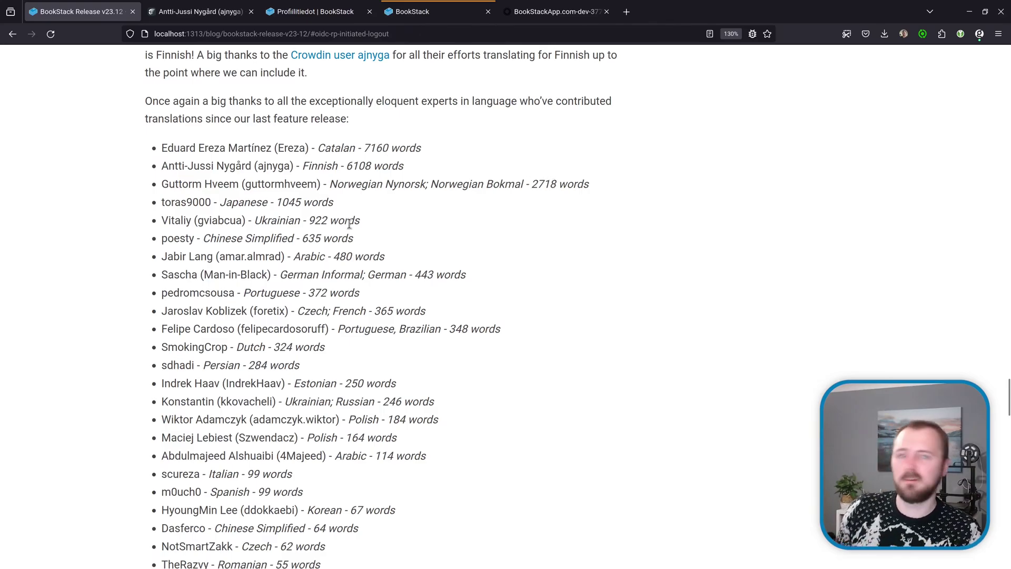
pyautogui.scroll(-6, 566, 274)
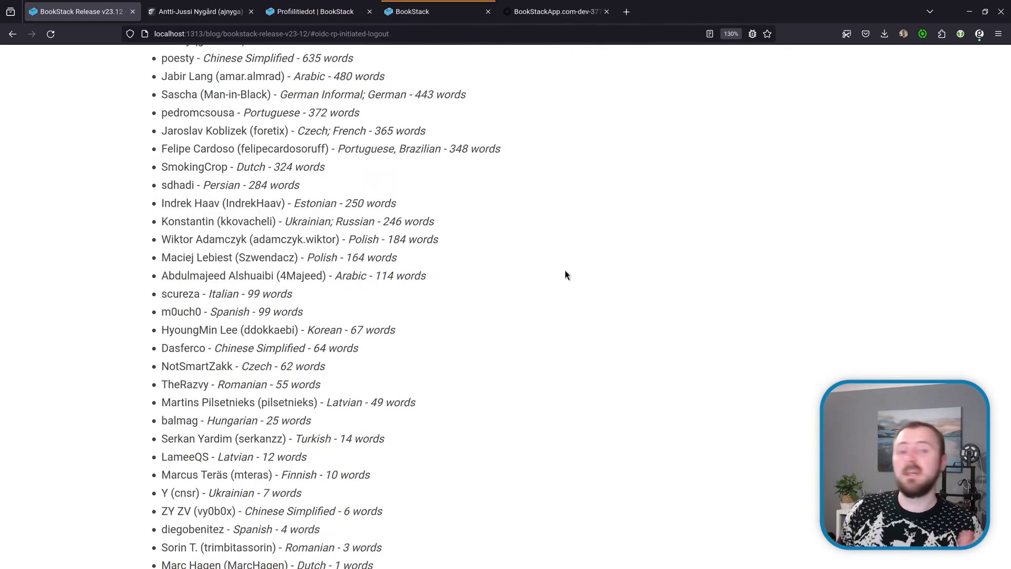